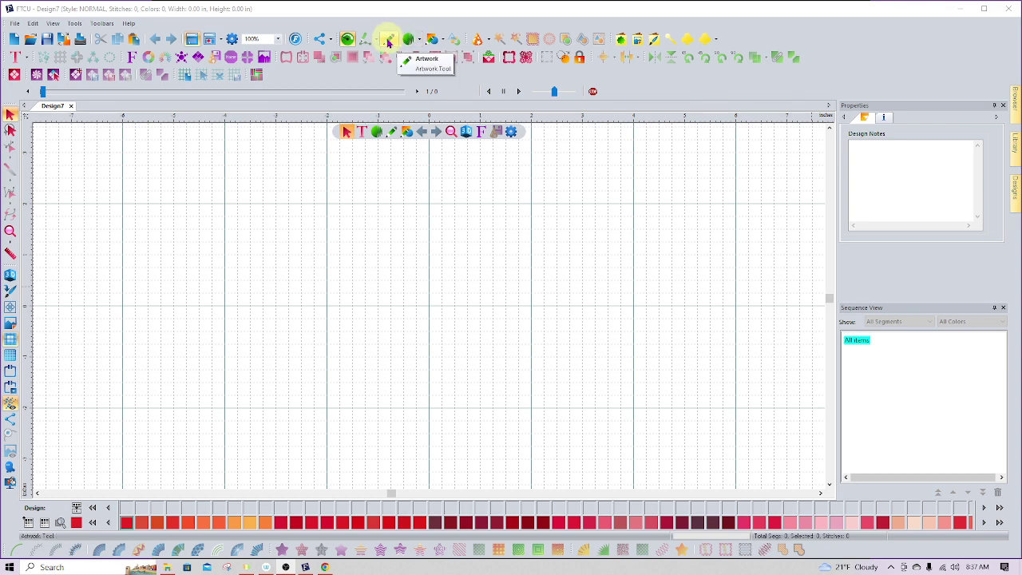
Draw a continuous spiralling flower outline with wavy petals as artwork, about 3.6 by 3.4 in, left of the page centre.
{"action": "left_click", "coordinate": [389, 39]}
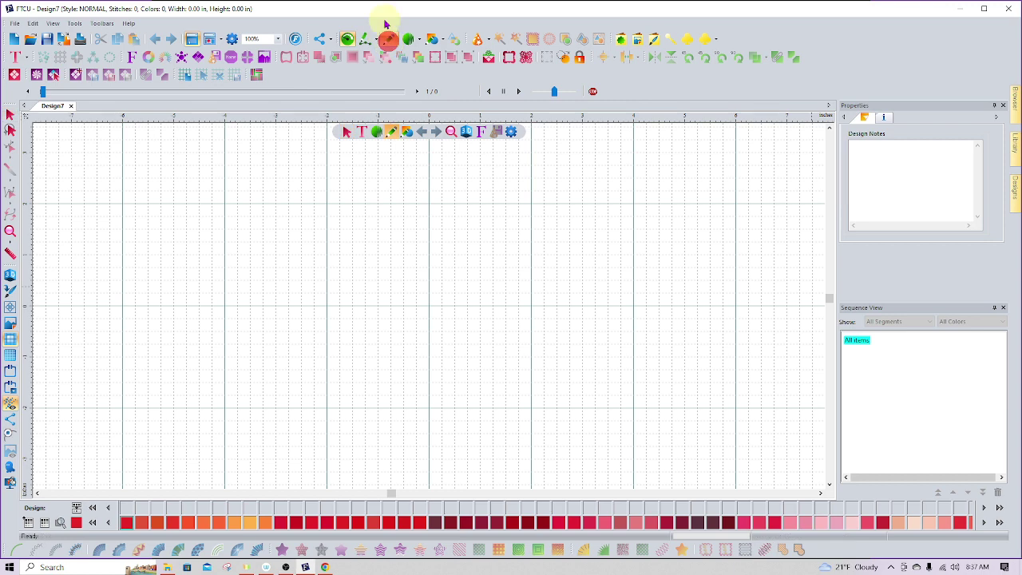
{"action": "left_click", "coordinate": [371, 40]}
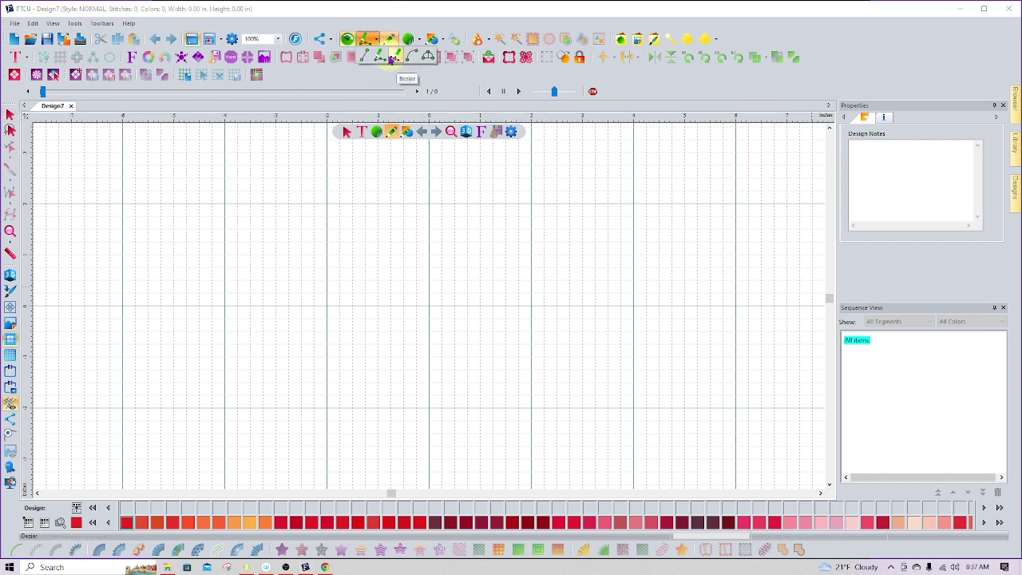
{"action": "left_click", "coordinate": [380, 59]}
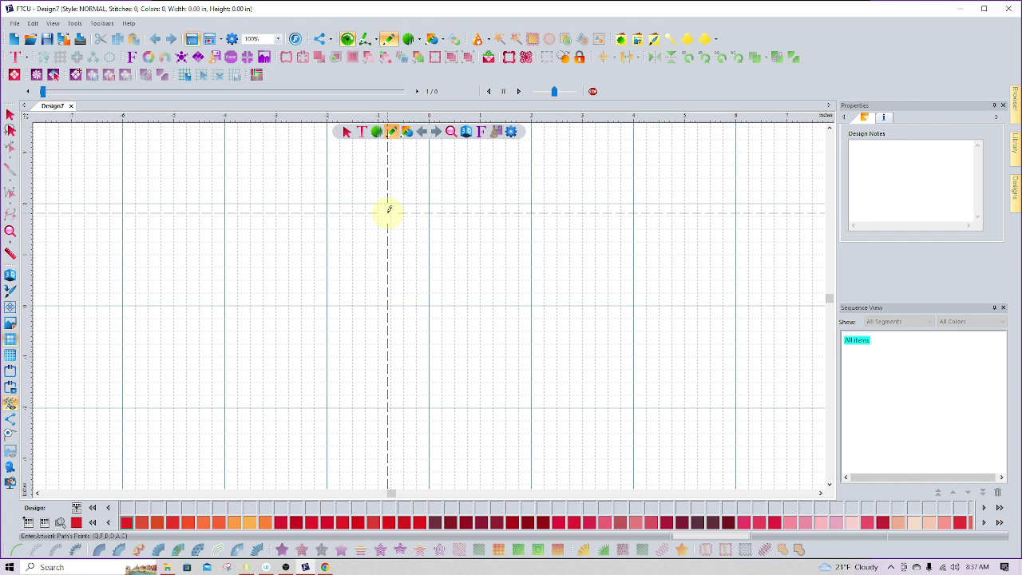
{"action": "left_click", "coordinate": [326, 267]}
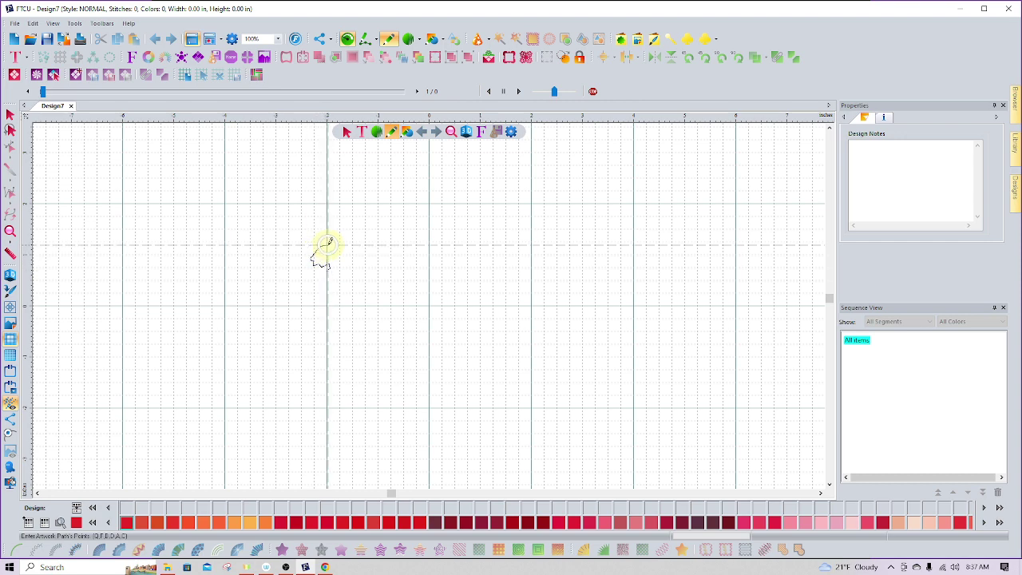
{"action": "mouse_move", "coordinate": [340, 253]}
{"action": "left_mouse_down"}
{"action": "mouse_move", "coordinate": [331, 295]}
{"action": "mouse_move", "coordinate": [290, 284]}
{"action": "mouse_move", "coordinate": [302, 272]}
{"action": "mouse_move", "coordinate": [293, 239]}
{"action": "mouse_move", "coordinate": [314, 216]}
{"action": "mouse_move", "coordinate": [329, 217]}
{"action": "mouse_move", "coordinate": [317, 238]}
{"action": "mouse_move", "coordinate": [340, 231]}
{"action": "mouse_move", "coordinate": [356, 252]}
{"action": "mouse_move", "coordinate": [366, 293]}
{"action": "mouse_move", "coordinate": [392, 271]}
{"action": "mouse_move", "coordinate": [390, 261]}
{"action": "mouse_move", "coordinate": [364, 261]}
{"action": "mouse_move", "coordinate": [377, 245]}
{"action": "mouse_move", "coordinate": [353, 237]}
{"action": "mouse_move", "coordinate": [360, 232]}
{"action": "mouse_move", "coordinate": [340, 201]}
{"action": "mouse_move", "coordinate": [304, 197]}
{"action": "mouse_move", "coordinate": [279, 231]}
{"action": "mouse_move", "coordinate": [267, 284]}
{"action": "mouse_move", "coordinate": [276, 301]}
{"action": "mouse_move", "coordinate": [380, 309]}
{"action": "mouse_move", "coordinate": [424, 242]}
{"action": "mouse_move", "coordinate": [413, 232]}
{"action": "mouse_move", "coordinate": [382, 238]}
{"action": "mouse_move", "coordinate": [402, 210]}
{"action": "mouse_move", "coordinate": [372, 218]}
{"action": "mouse_move", "coordinate": [371, 190]}
{"action": "mouse_move", "coordinate": [357, 179]}
{"action": "mouse_move", "coordinate": [295, 173]}
{"action": "mouse_move", "coordinate": [272, 199]}
{"action": "mouse_move", "coordinate": [240, 304]}
{"action": "mouse_move", "coordinate": [259, 336]}
{"action": "mouse_move", "coordinate": [363, 328]}
{"action": "left_mouse_up"}
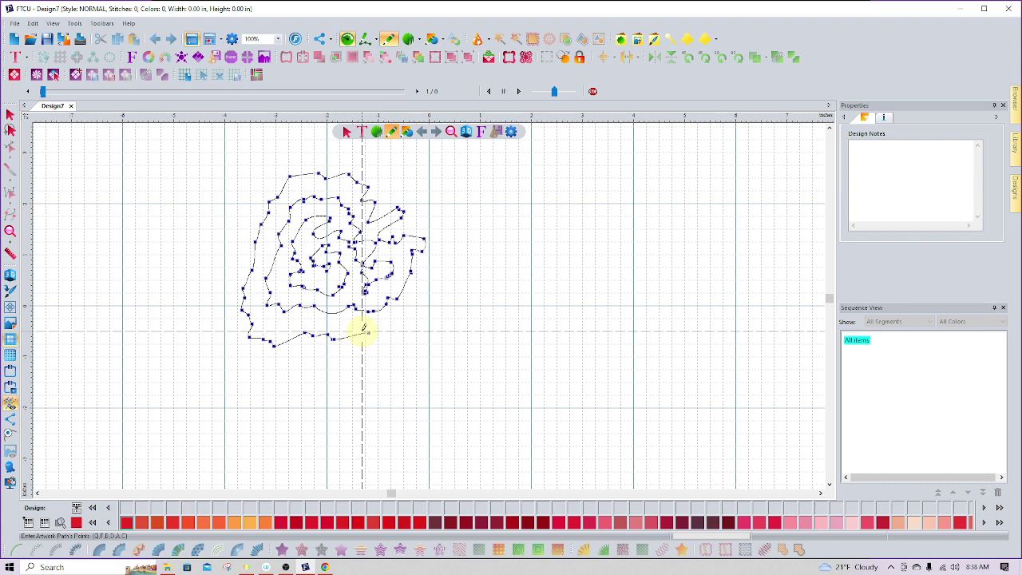
{"action": "left_click", "coordinate": [10, 114]}
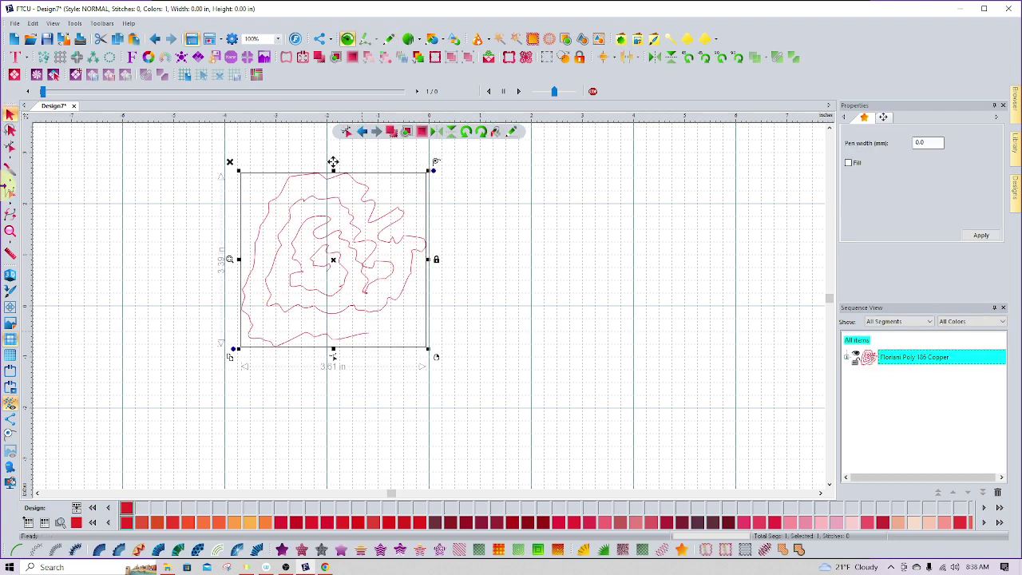
Reshape the flower outline by adjusting its nodes and curve segments, bulging the left edge outward and altering the inner petal.
{"action": "left_click", "coordinate": [10, 130]}
{"action": "left_click", "coordinate": [9, 147]}
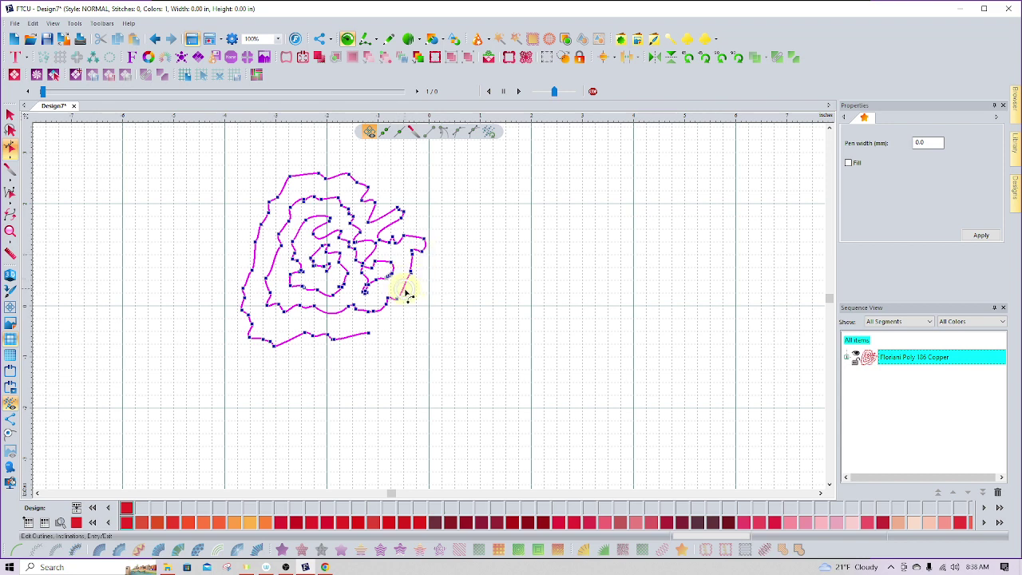
{"action": "left_click", "coordinate": [404, 285]}
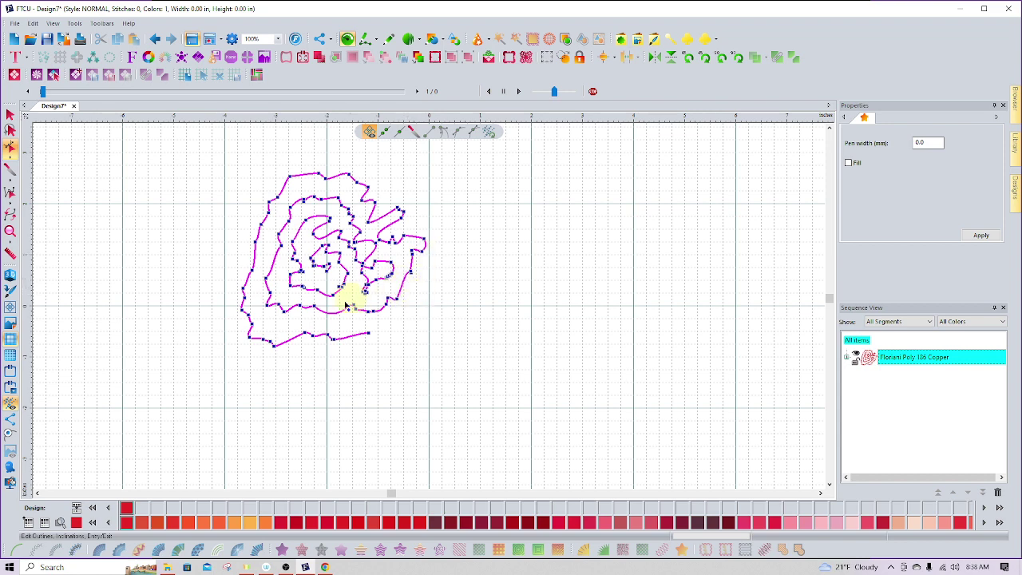
{"action": "left_click", "coordinate": [292, 343]}
{"action": "left_click_drag", "start_coordinate": [294, 350], "coordinate": [296, 359]}
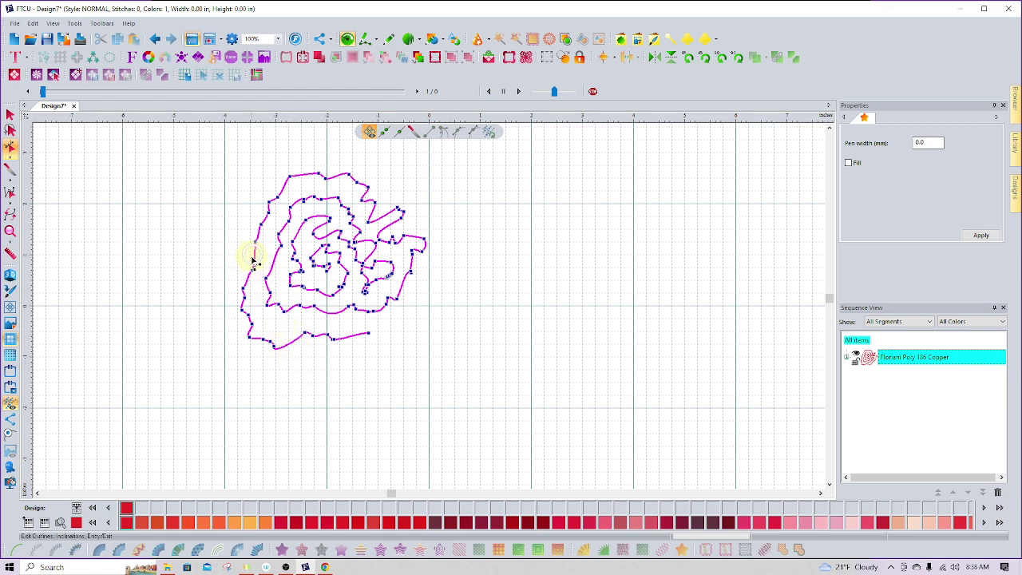
{"action": "mouse_move", "coordinate": [251, 257]}
{"action": "left_mouse_down"}
{"action": "mouse_move", "coordinate": [223, 255]}
{"action": "mouse_move", "coordinate": [235, 254]}
{"action": "left_mouse_up"}
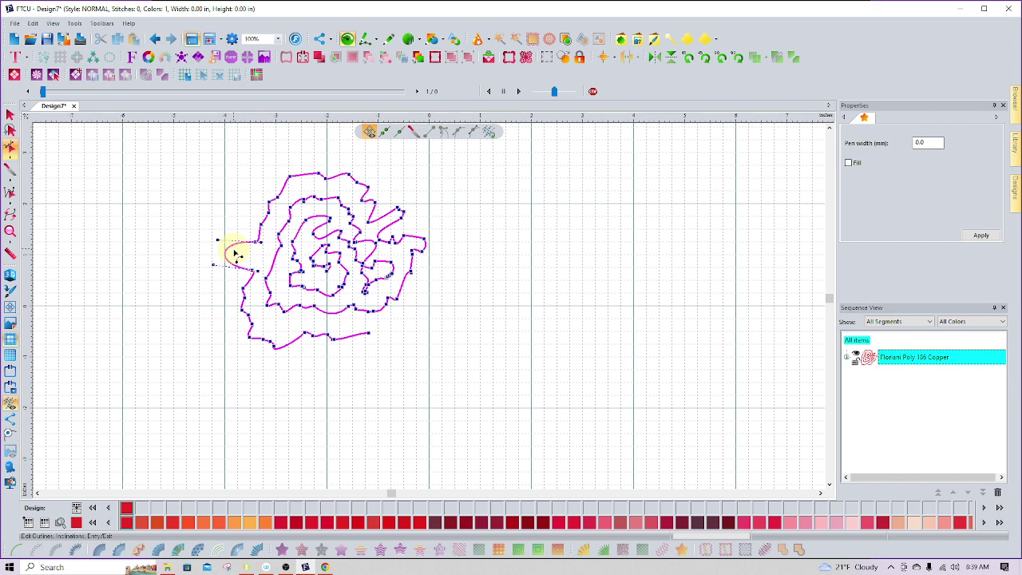
{"action": "left_click", "coordinate": [369, 288]}
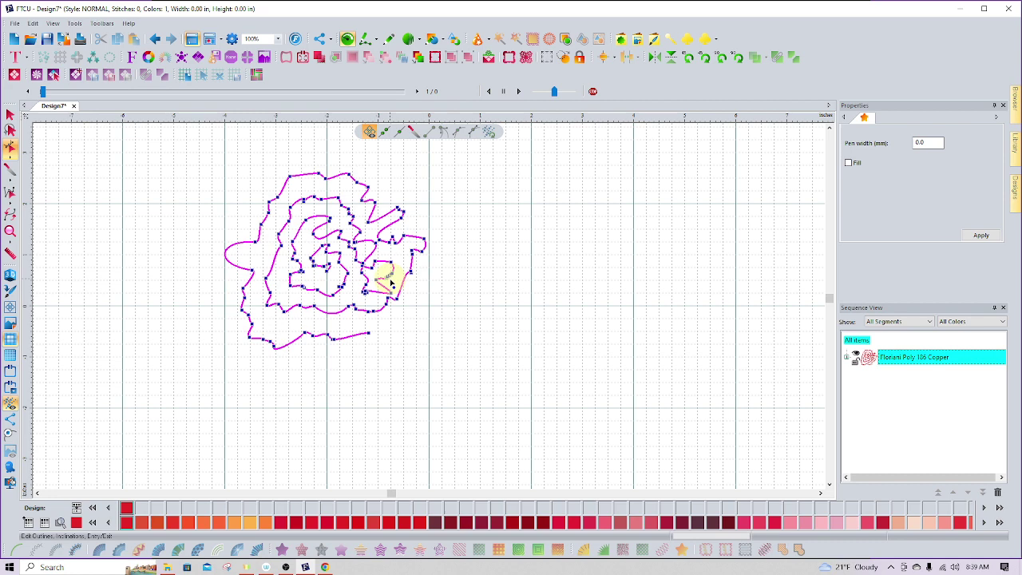
{"action": "left_click", "coordinate": [490, 332]}
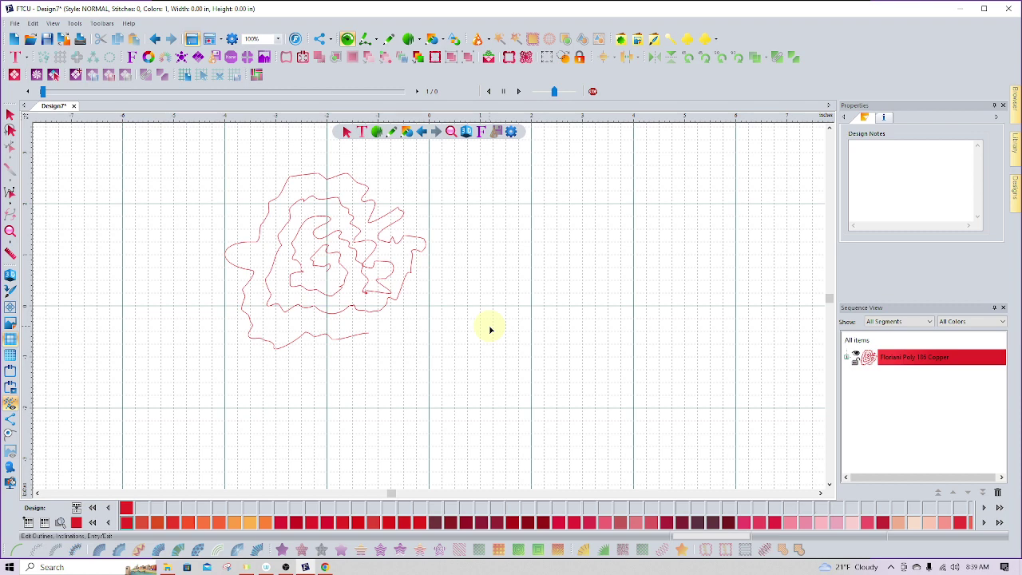
Draw a small irregular curved outline about 1.3 in wide as artwork to the right of the flower.
{"action": "left_click", "coordinate": [389, 38]}
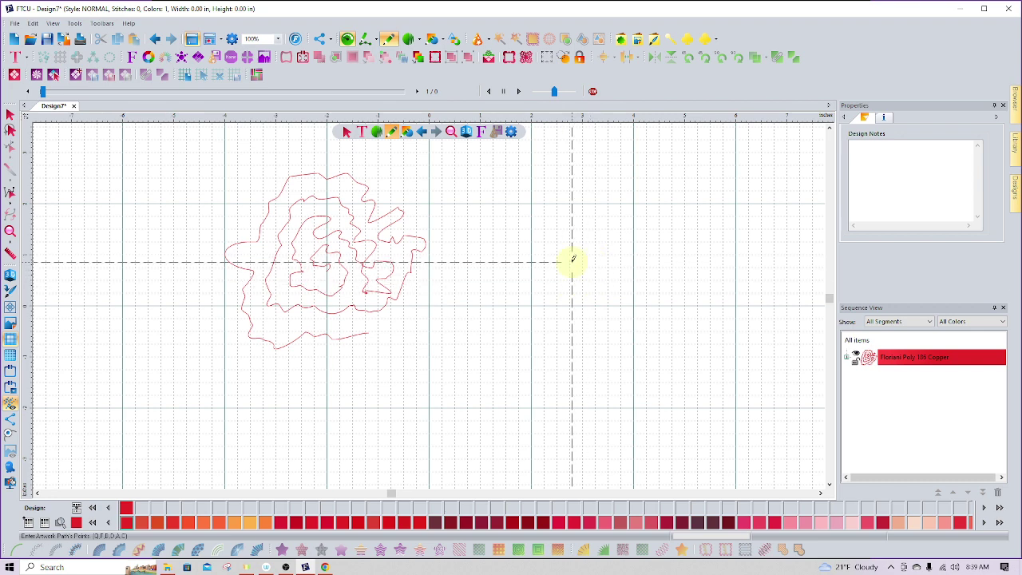
{"action": "left_click", "coordinate": [587, 296]}
{"action": "mouse_move", "coordinate": [587, 296]}
{"action": "left_mouse_down"}
{"action": "mouse_move", "coordinate": [563, 278]}
{"action": "mouse_move", "coordinate": [627, 254]}
{"action": "mouse_move", "coordinate": [621, 296]}
{"action": "mouse_move", "coordinate": [587, 296]}
{"action": "left_mouse_up"}
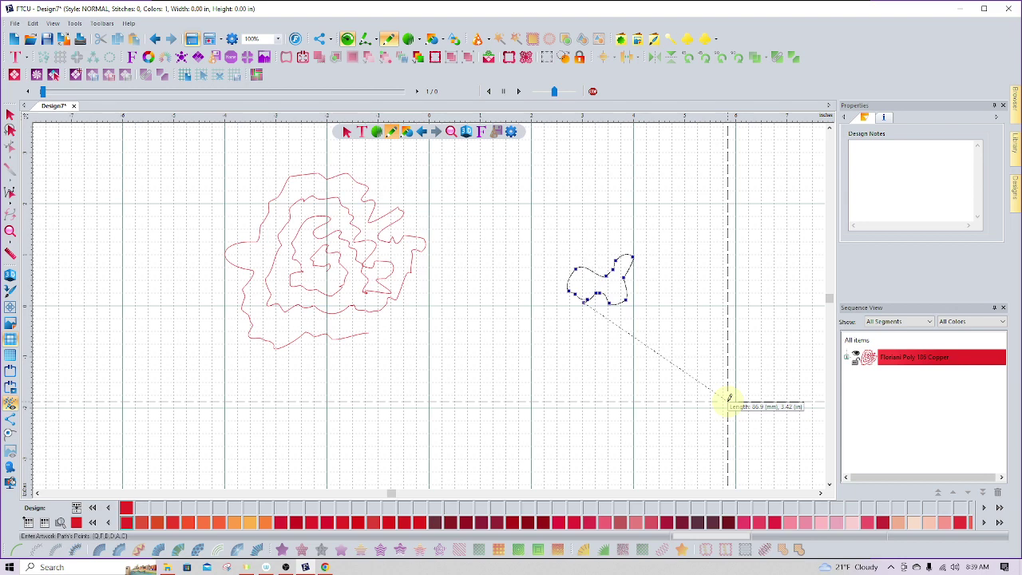
{"action": "left_click", "coordinate": [11, 115]}
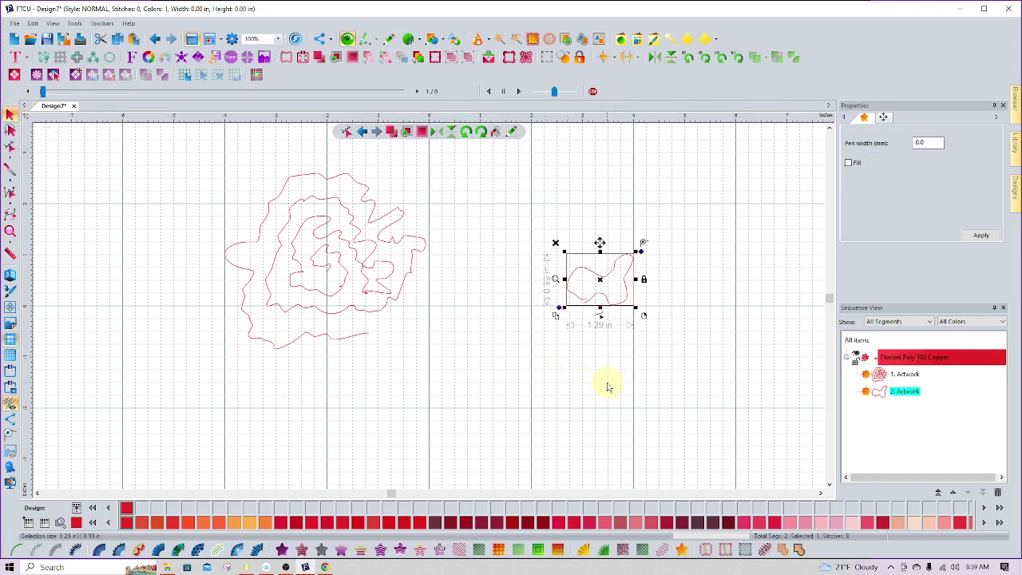
Draw a heart shape with a centre line, about 2.2 by 2.0 in, as artwork below the small outline.
{"action": "left_click", "coordinate": [387, 38]}
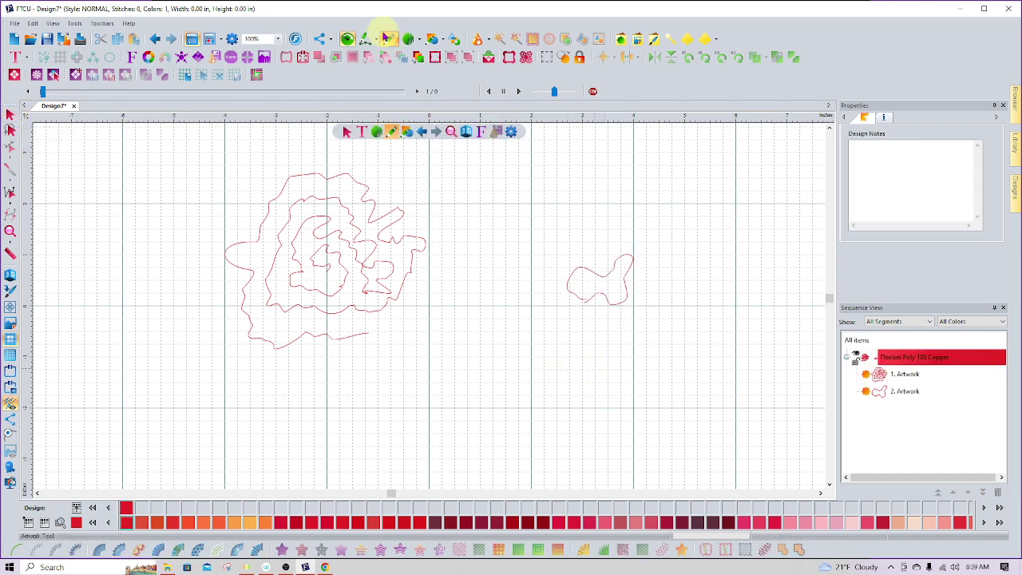
{"action": "mouse_move", "coordinate": [599, 376]}
{"action": "left_mouse_down"}
{"action": "mouse_move", "coordinate": [621, 361]}
{"action": "mouse_move", "coordinate": [645, 368]}
{"action": "mouse_move", "coordinate": [627, 409]}
{"action": "mouse_move", "coordinate": [577, 455]}
{"action": "left_mouse_up"}
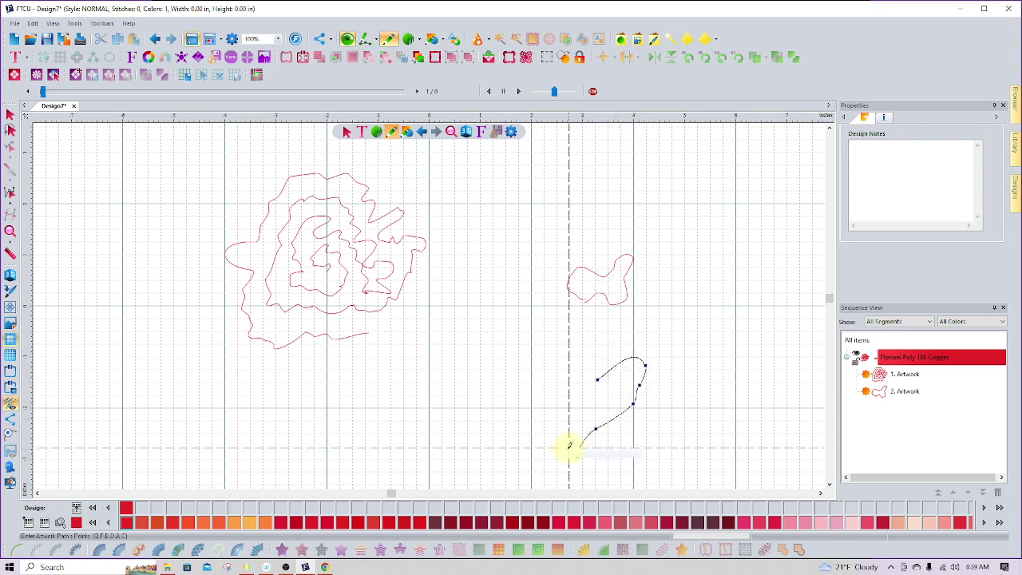
{"action": "left_click", "coordinate": [592, 370]}
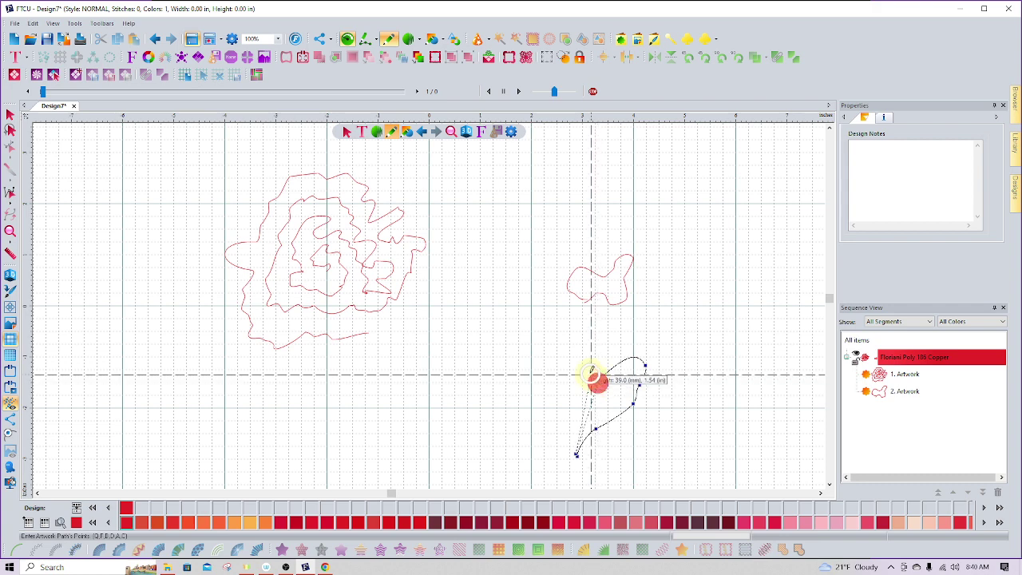
{"action": "mouse_move", "coordinate": [592, 371]}
{"action": "left_mouse_down"}
{"action": "mouse_move", "coordinate": [543, 360]}
{"action": "mouse_move", "coordinate": [534, 404]}
{"action": "mouse_move", "coordinate": [576, 443]}
{"action": "left_mouse_up"}
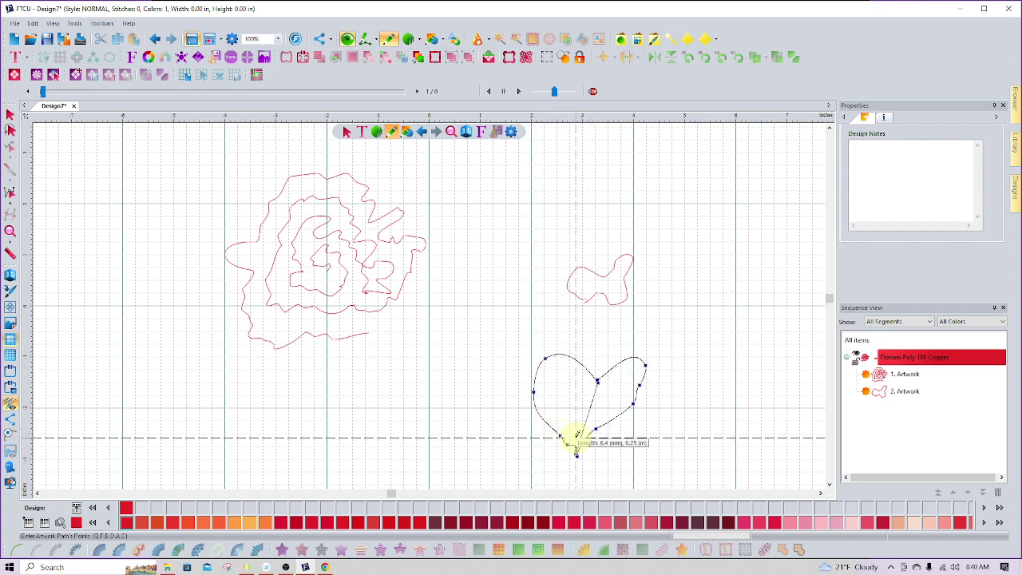
{"action": "left_click", "coordinate": [10, 114]}
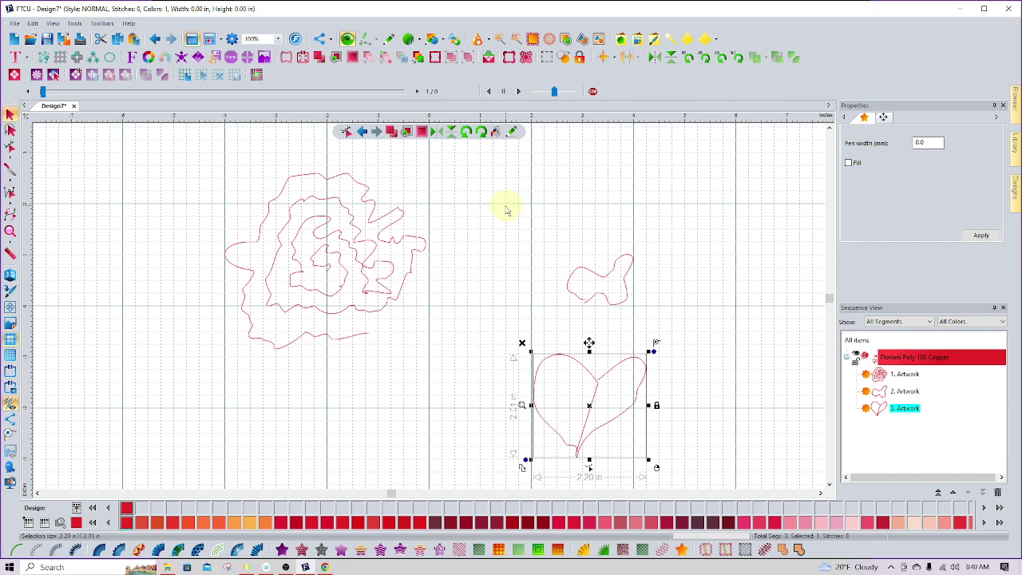
{"action": "mouse_move", "coordinate": [506, 205]}
{"action": "left_mouse_down"}
{"action": "mouse_move", "coordinate": [555, 171]}
{"action": "mouse_move", "coordinate": [528, 223]}
{"action": "mouse_move", "coordinate": [526, 212]}
{"action": "left_mouse_up"}
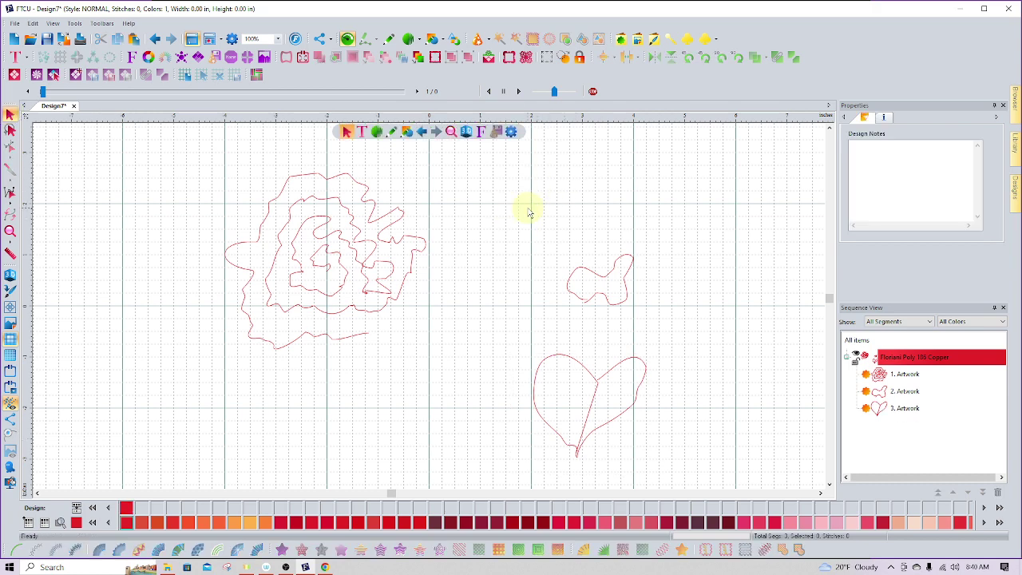
Draw an open hook-shaped curve as artwork between the flower and the small outline, and set the pen drawing mode.
{"action": "left_click", "coordinate": [390, 38]}
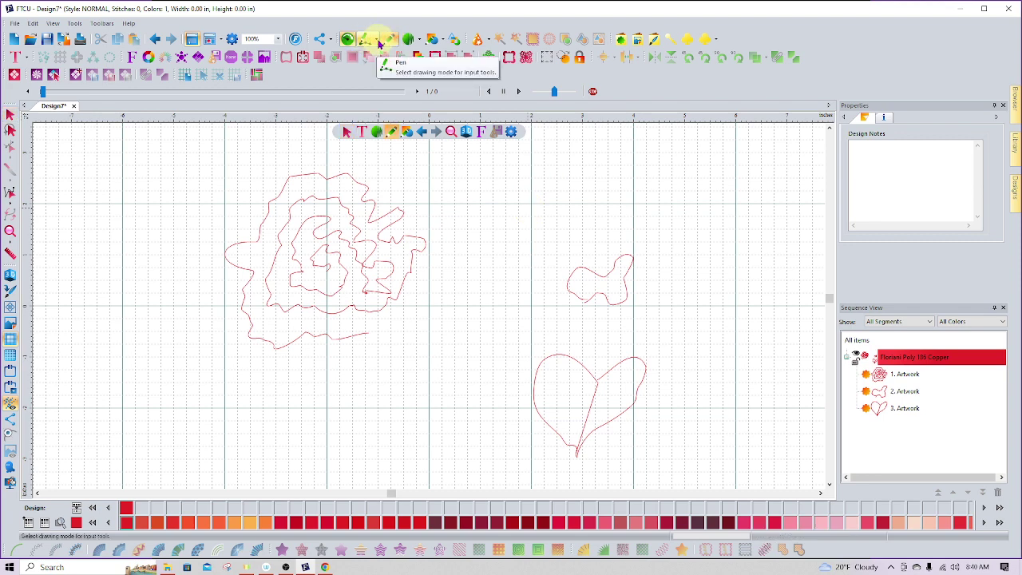
{"action": "left_click", "coordinate": [485, 217]}
{"action": "left_click", "coordinate": [536, 180]}
{"action": "left_click", "coordinate": [515, 171]}
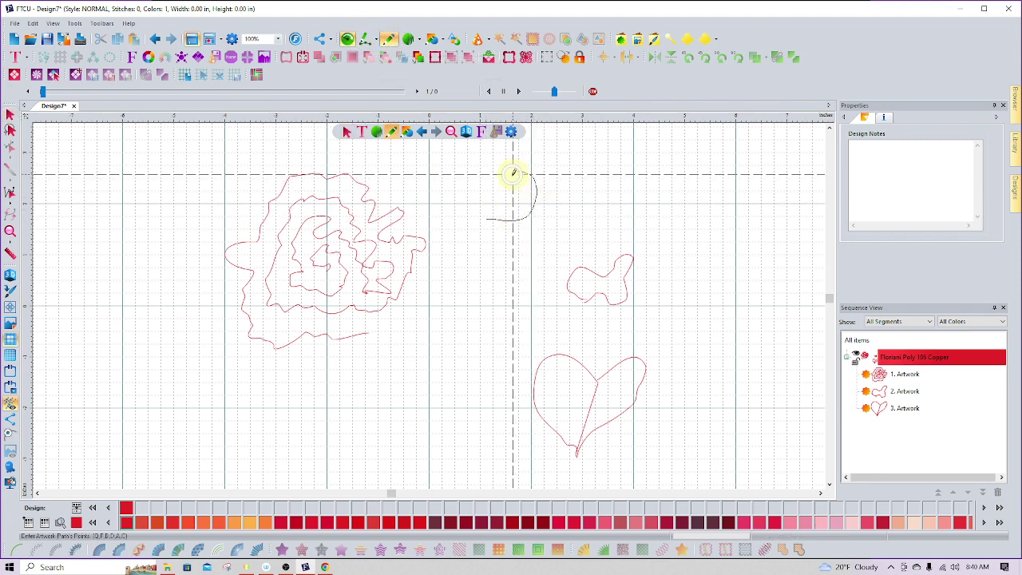
{"action": "left_click", "coordinate": [509, 186]}
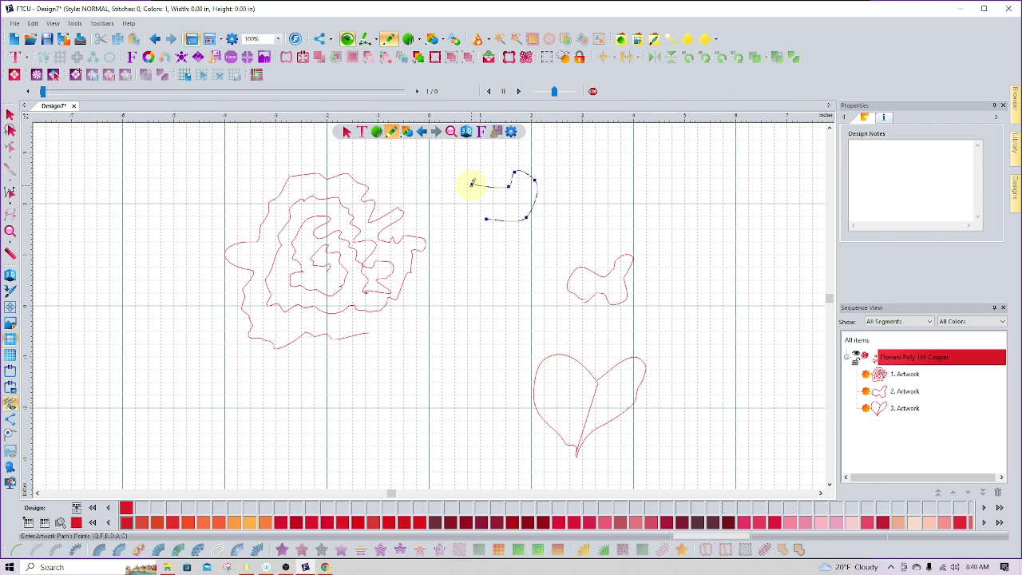
{"action": "left_click", "coordinate": [472, 184]}
{"action": "left_click", "coordinate": [363, 38]}
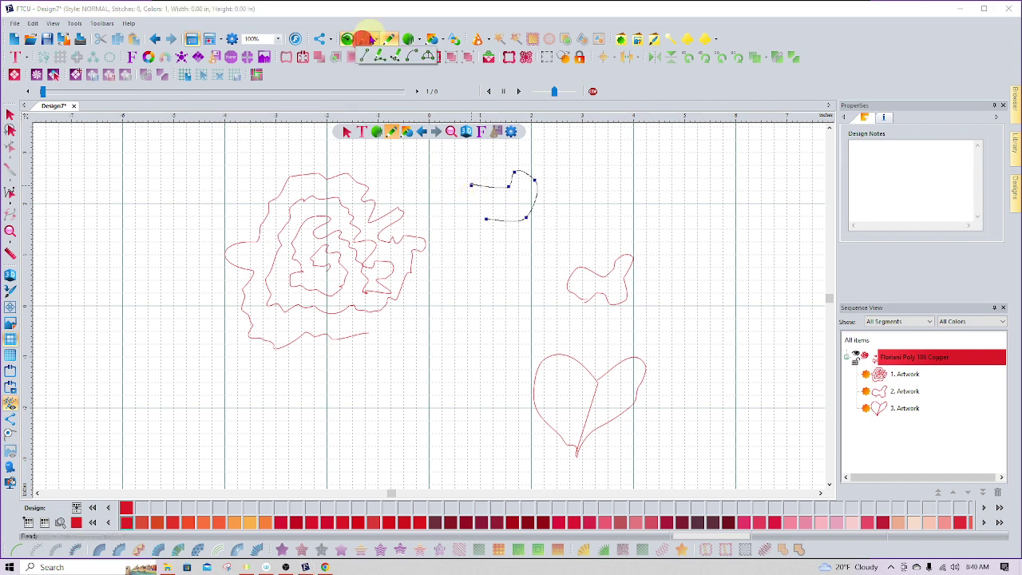
{"action": "left_click", "coordinate": [378, 55]}
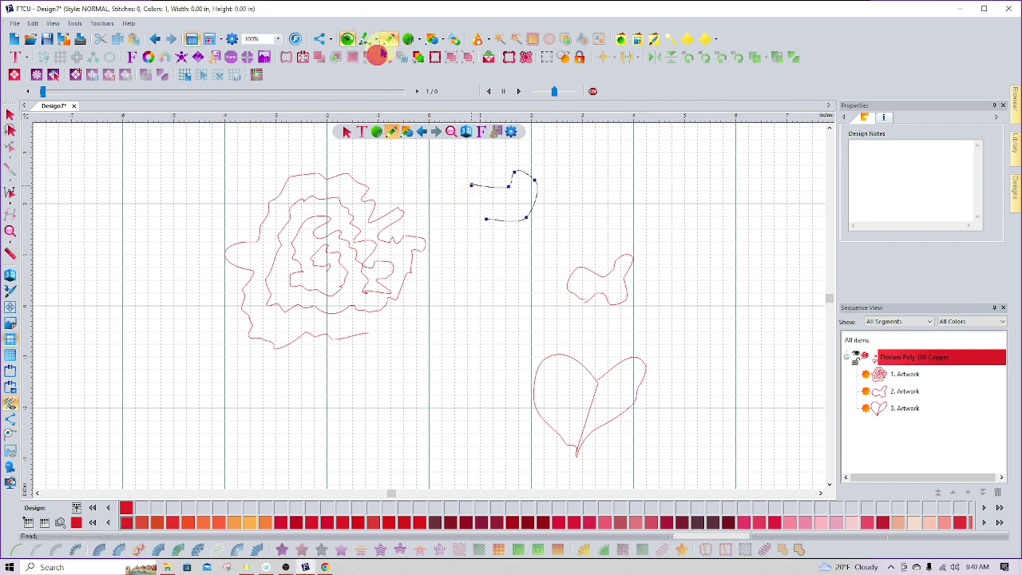
Create a new design and write a cursive word in artwork lines across its left half.
{"action": "left_click", "coordinate": [13, 38]}
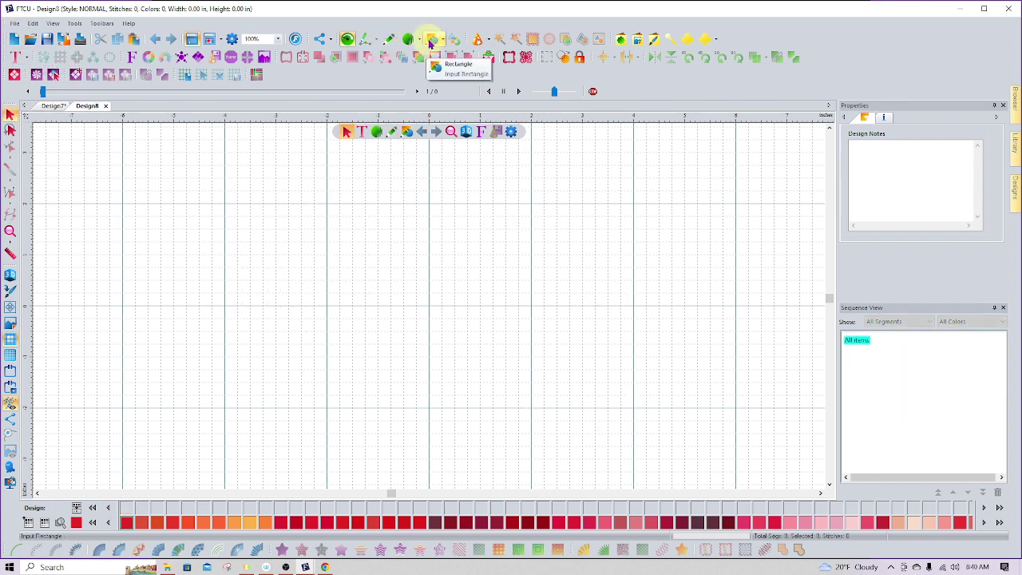
{"action": "left_click", "coordinate": [388, 40]}
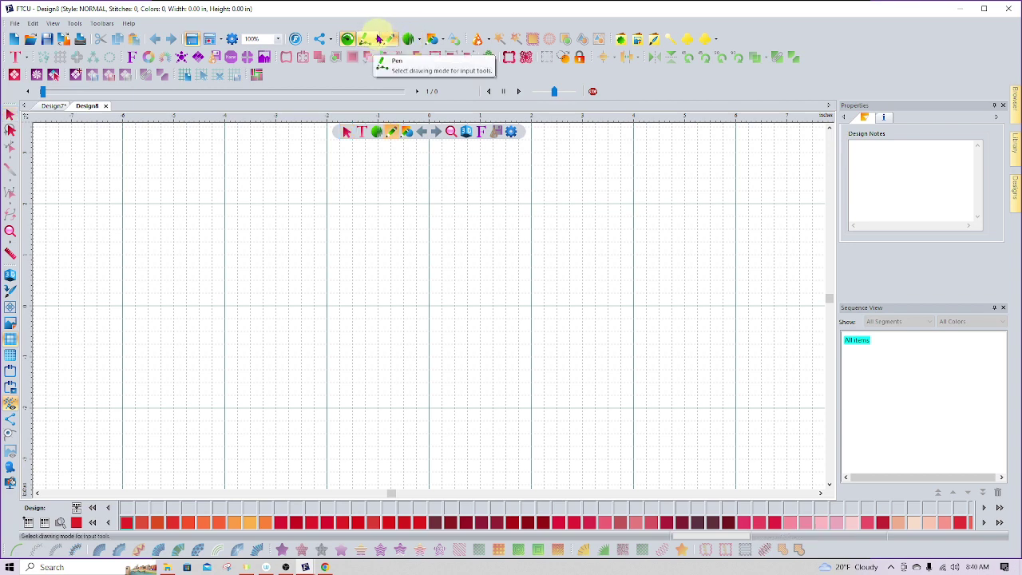
{"action": "left_click", "coordinate": [149, 275]}
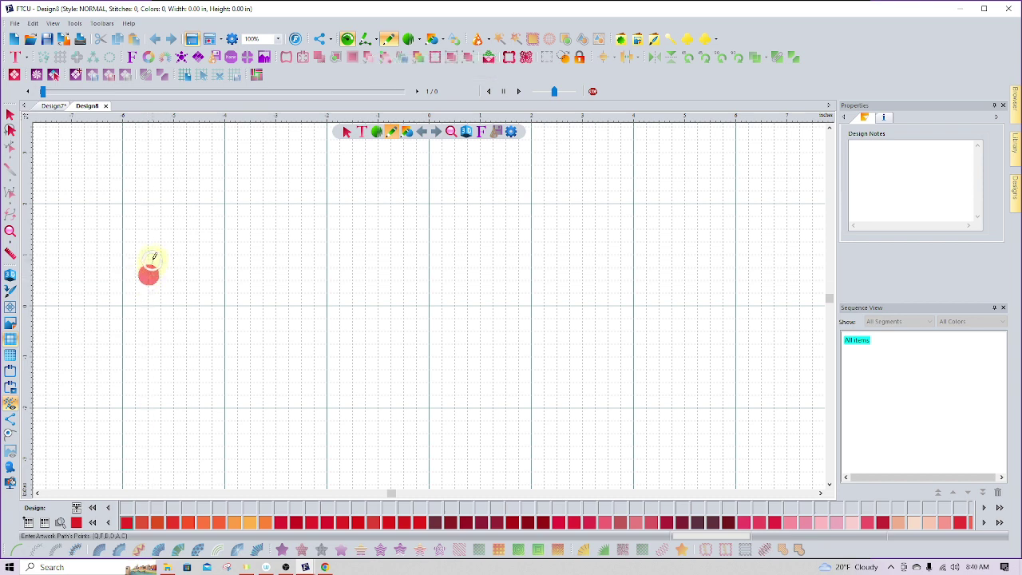
{"action": "left_click", "coordinate": [154, 259]}
{"action": "left_click", "coordinate": [148, 326]}
{"action": "left_click", "coordinate": [234, 239]}
{"action": "left_click", "coordinate": [170, 280]}
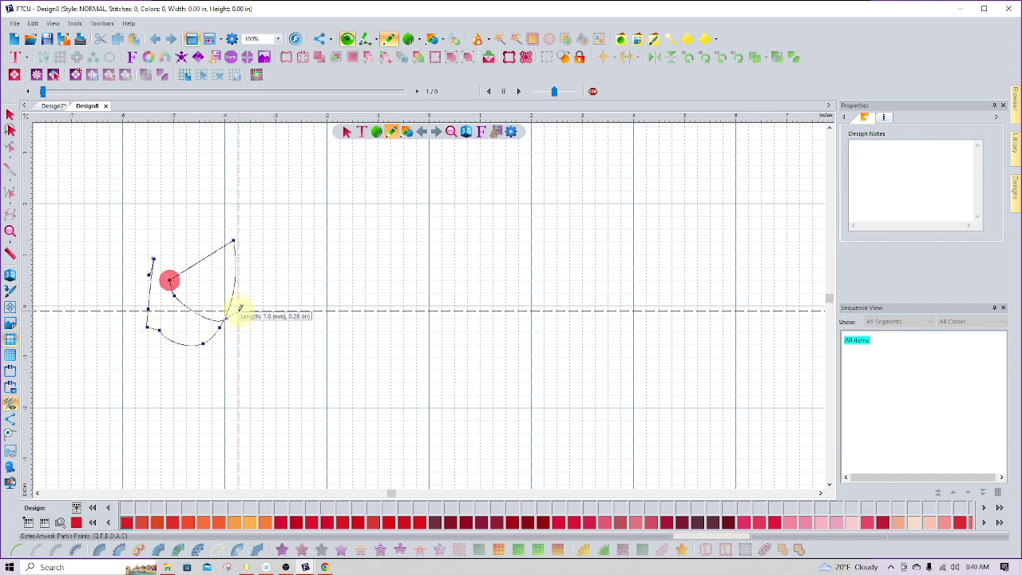
{"action": "left_click", "coordinate": [239, 308]}
{"action": "mouse_move", "coordinate": [271, 292]}
{"action": "left_mouse_down"}
{"action": "mouse_move", "coordinate": [325, 320]}
{"action": "mouse_move", "coordinate": [309, 307]}
{"action": "mouse_move", "coordinate": [380, 305]}
{"action": "left_mouse_up"}
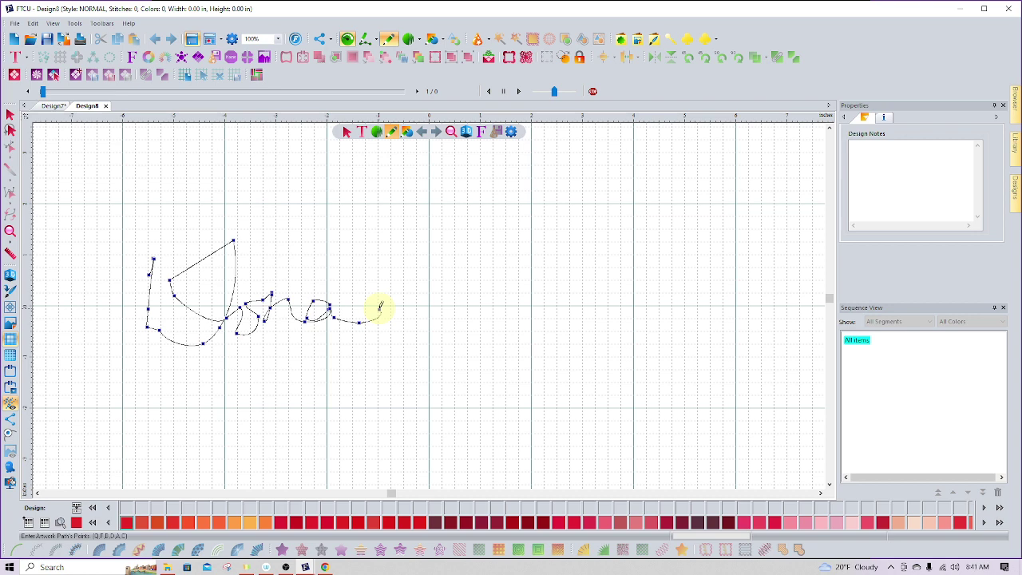
Continue the artwork path with two more cursive words, one above the centre and "mom" below it on the right.
{"action": "left_click", "coordinate": [379, 215]}
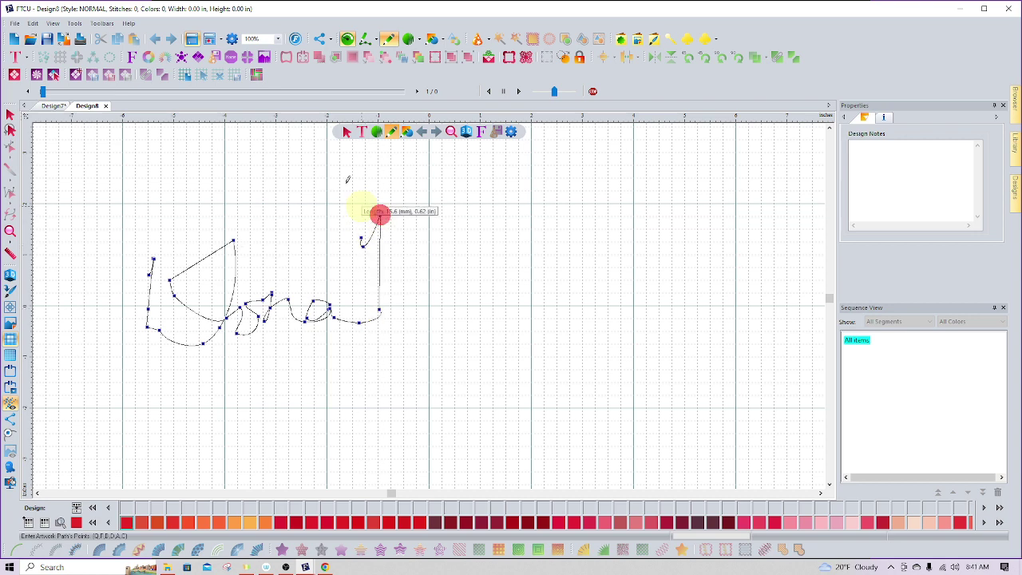
{"action": "left_click", "coordinate": [343, 182]}
{"action": "left_click", "coordinate": [418, 233]}
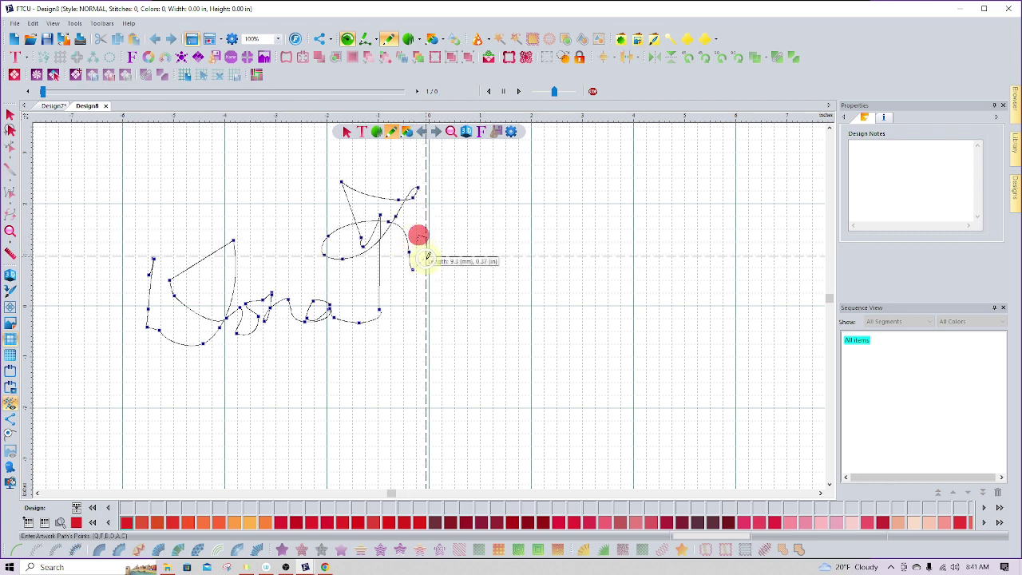
{"action": "left_click_drag", "start_coordinate": [520, 233], "coordinate": [564, 234]}
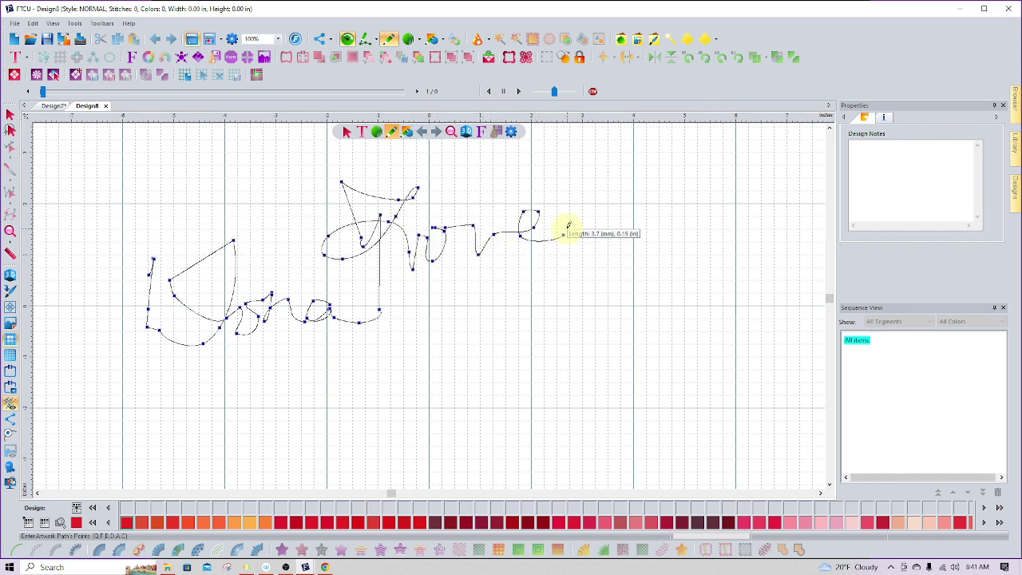
{"action": "mouse_move", "coordinate": [442, 312]}
{"action": "left_mouse_down"}
{"action": "mouse_move", "coordinate": [472, 320]}
{"action": "mouse_move", "coordinate": [490, 358]}
{"action": "mouse_move", "coordinate": [579, 345]}
{"action": "mouse_move", "coordinate": [598, 319]}
{"action": "mouse_move", "coordinate": [741, 303]}
{"action": "mouse_move", "coordinate": [736, 296]}
{"action": "left_mouse_up"}
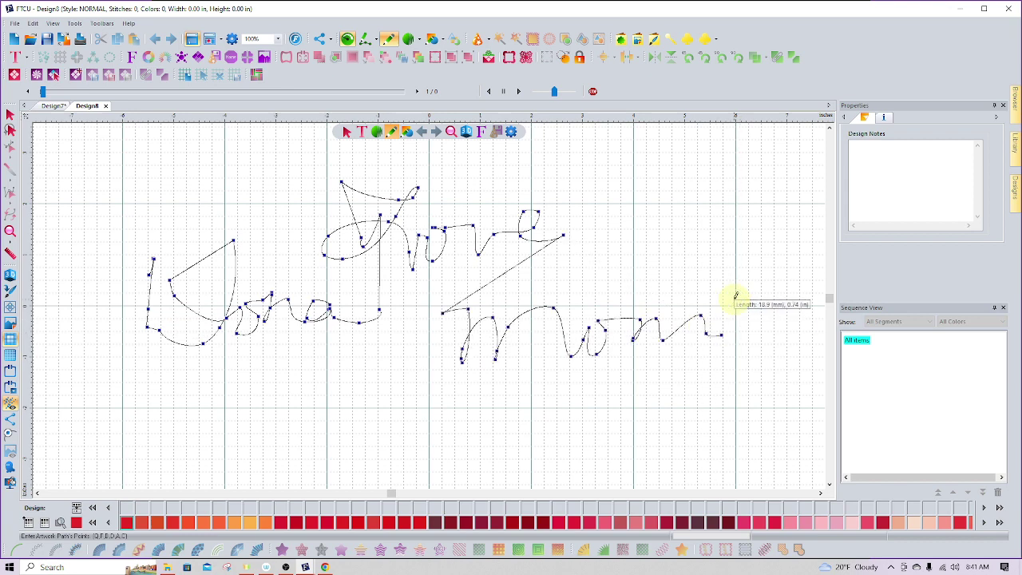
Close both open designs, discarding the changes to Design7.
{"action": "left_click", "coordinate": [104, 104]}
{"action": "left_click", "coordinate": [72, 106]}
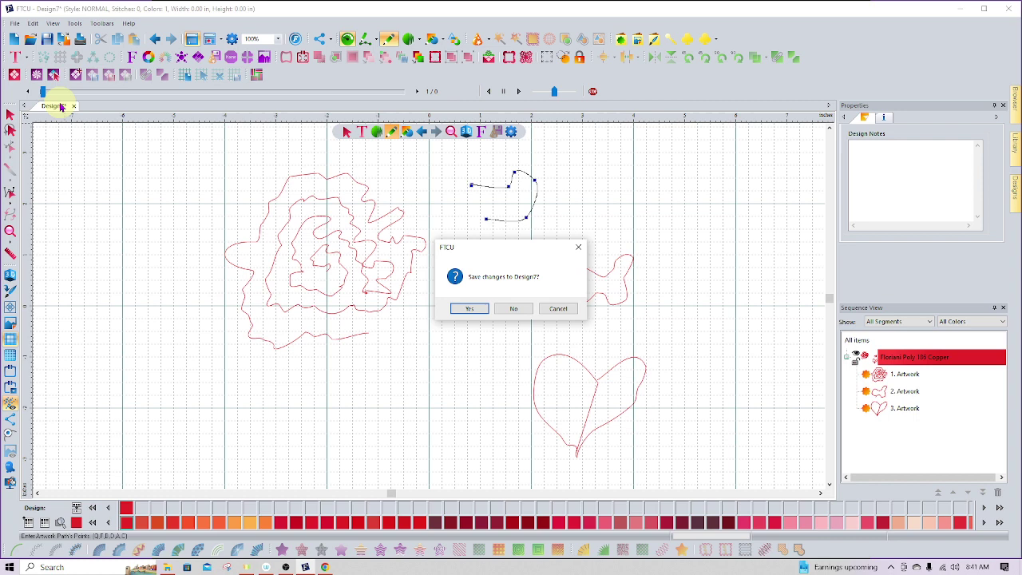
{"action": "left_click", "coordinate": [515, 307]}
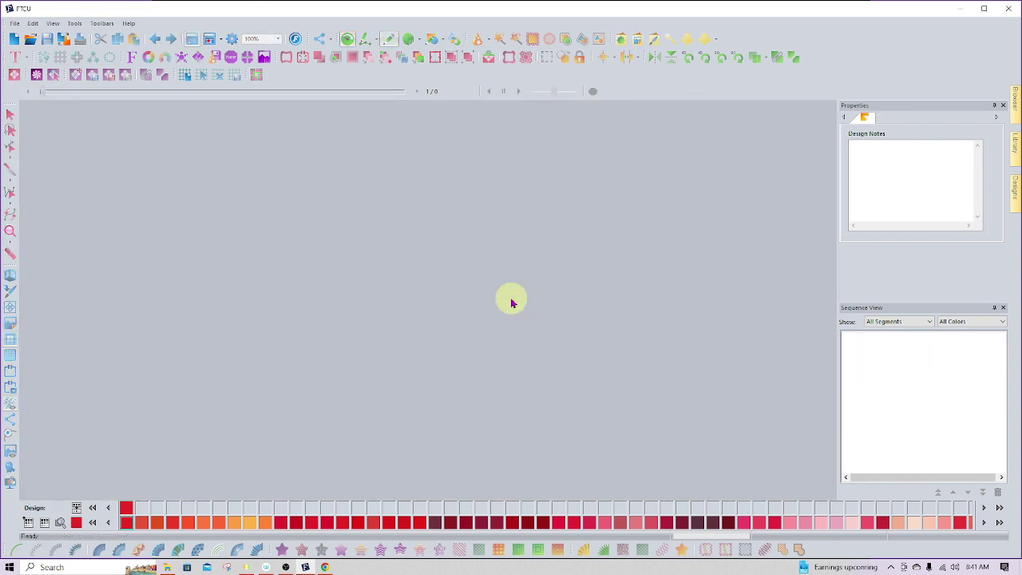